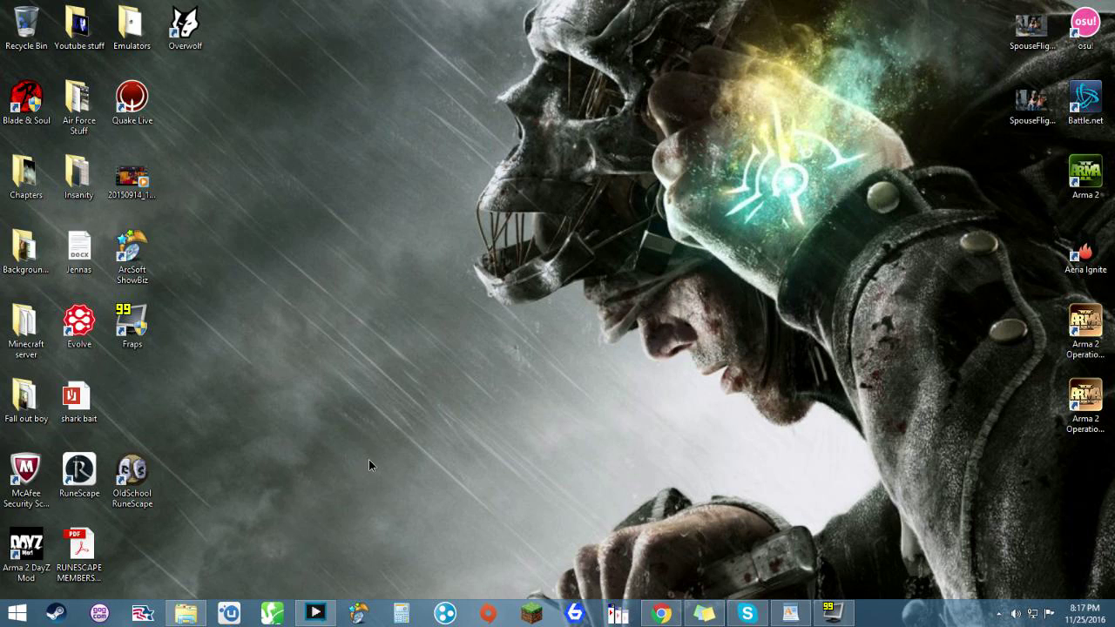
- Bring up GOG Galaxy and launch Gwent: The Witcher Card Game from its library page
{"action": "left_click", "coordinate": [100, 614]}
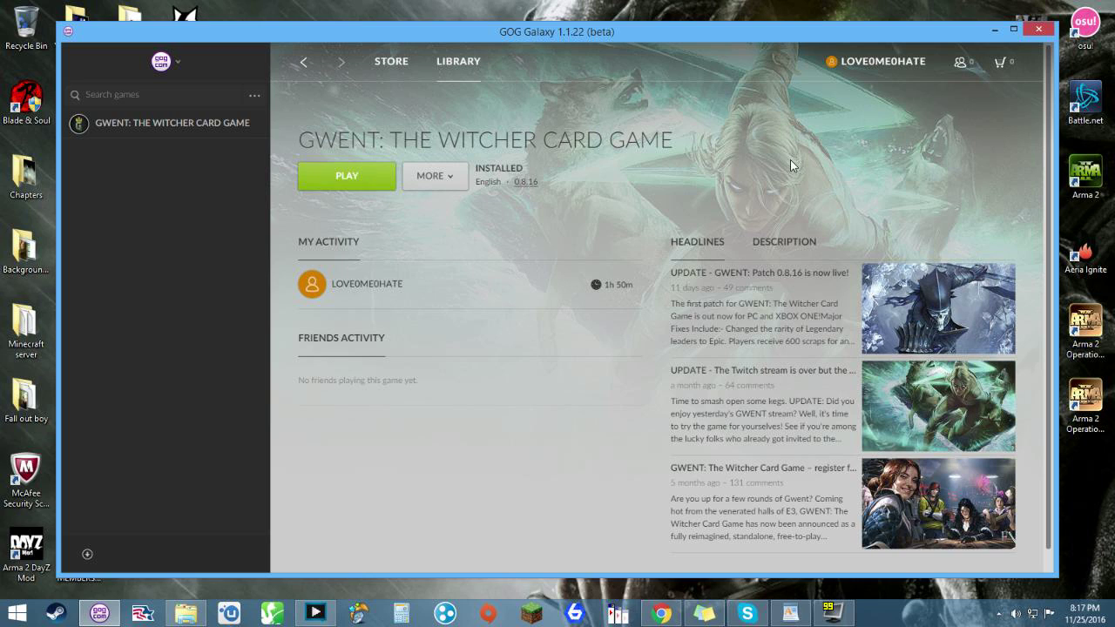
{"action": "left_click", "coordinate": [359, 182]}
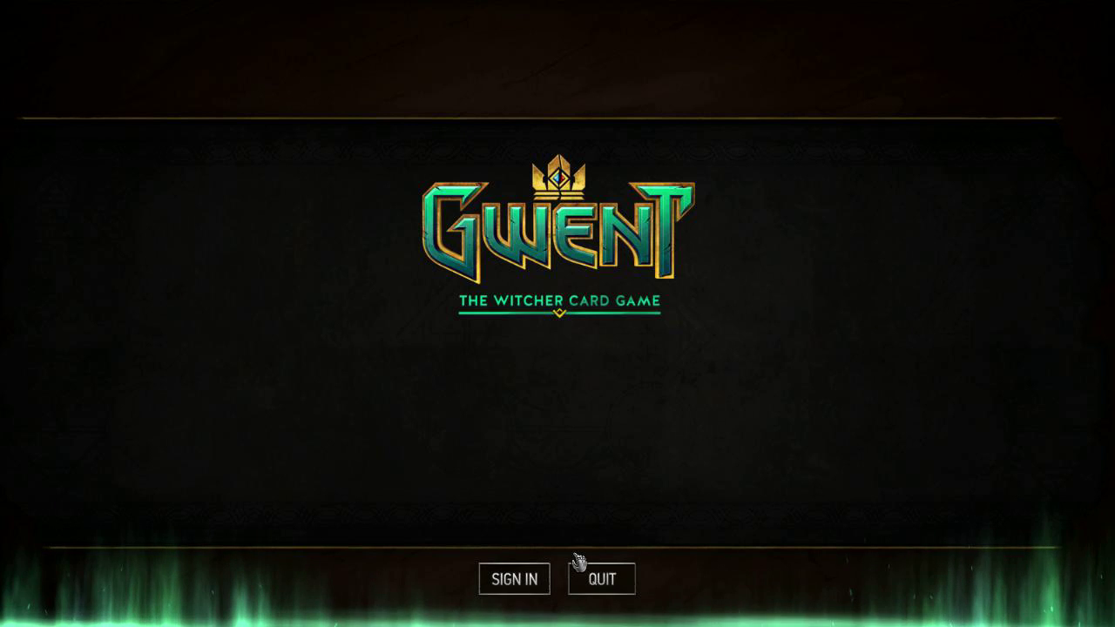
- Attempt to sign in to Gwent, then hide GOG Galaxy to show the desktop
{"action": "left_click", "coordinate": [515, 581]}
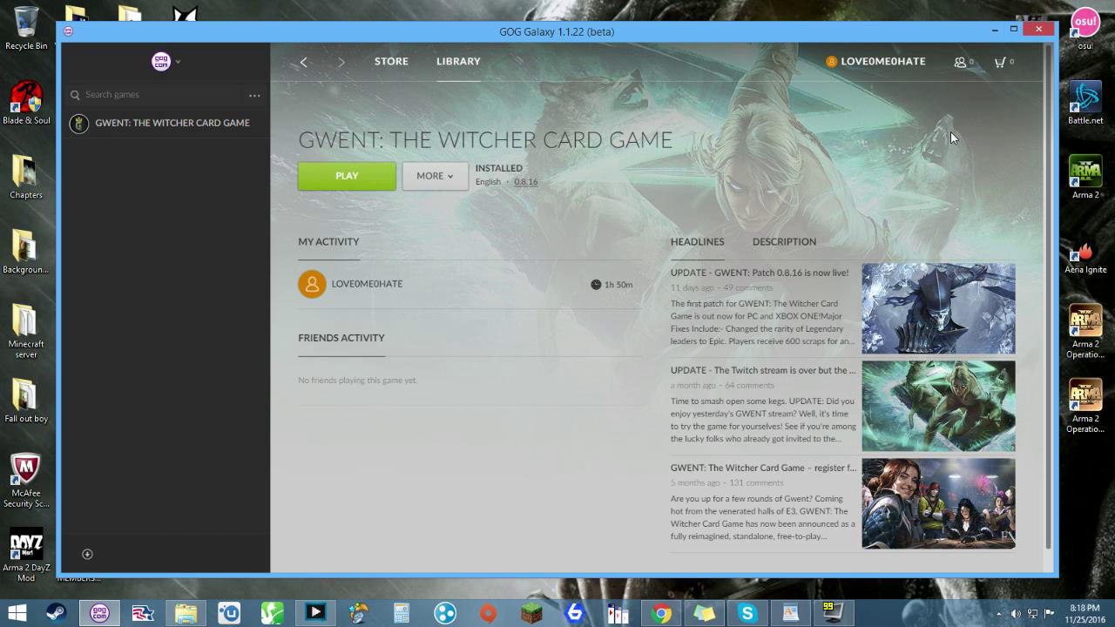
{"action": "left_click", "coordinate": [1039, 29]}
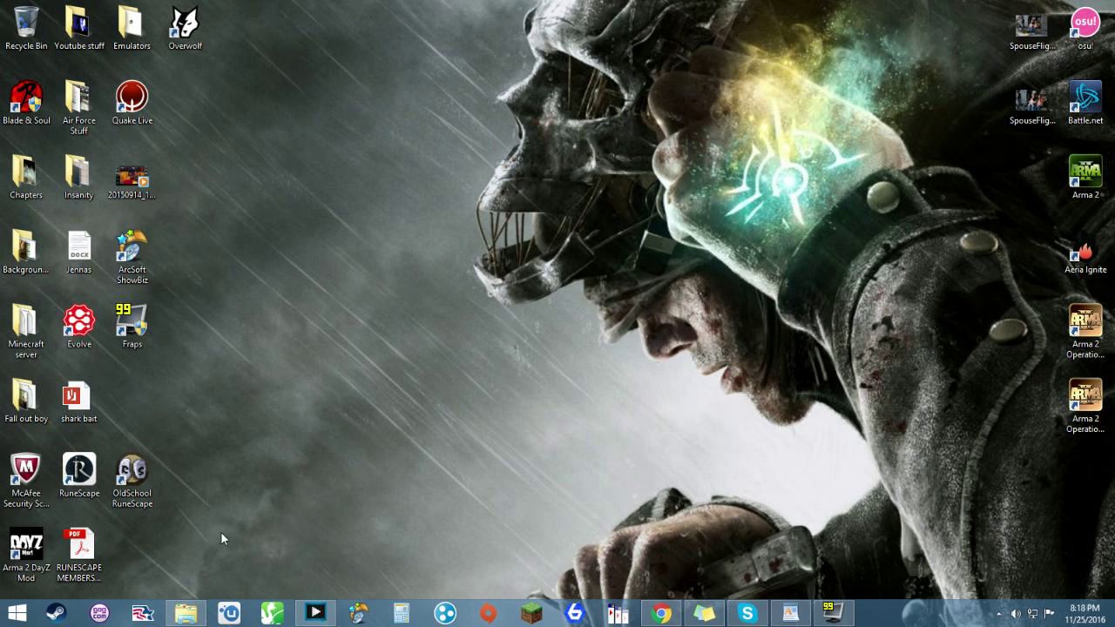
- Navigate File Explorer to E:\GOG Galaxy\Games\!Downloads\__redist, listing the six MSVC folders
{"action": "left_click", "coordinate": [186, 613]}
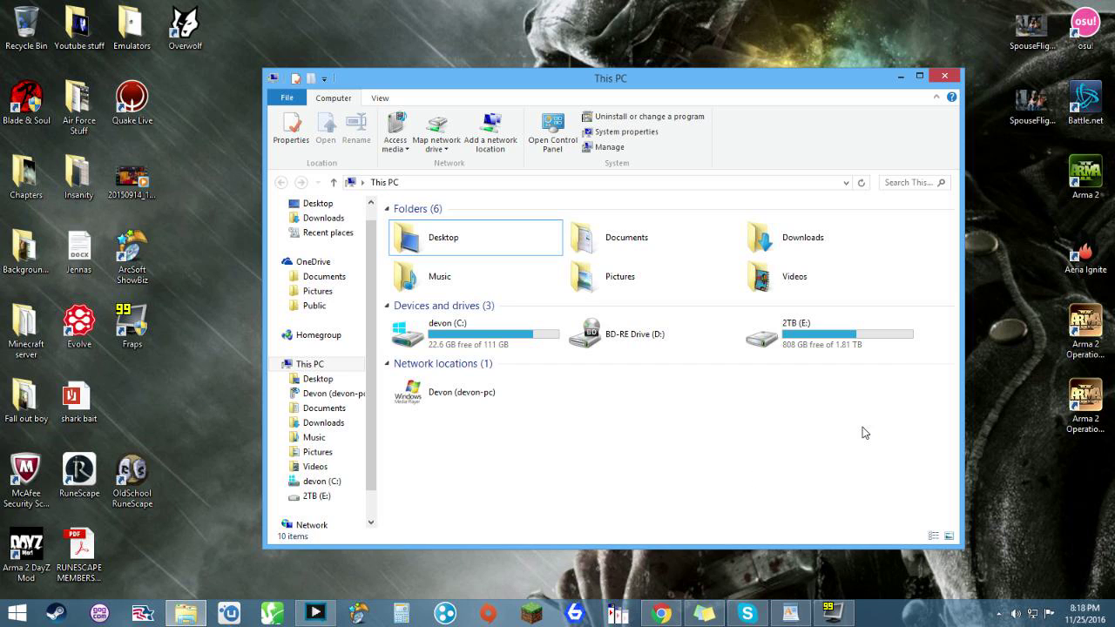
{"action": "double_click", "coordinate": [811, 334]}
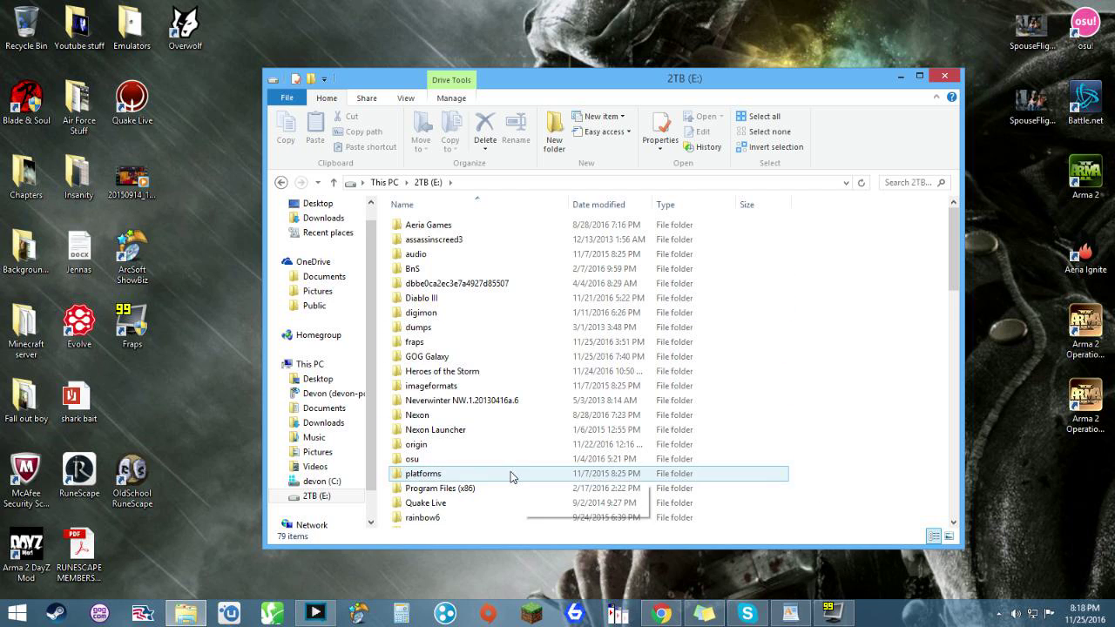
{"action": "scroll", "coordinate": [513, 478], "scroll_direction": "down", "scroll_amount": 1}
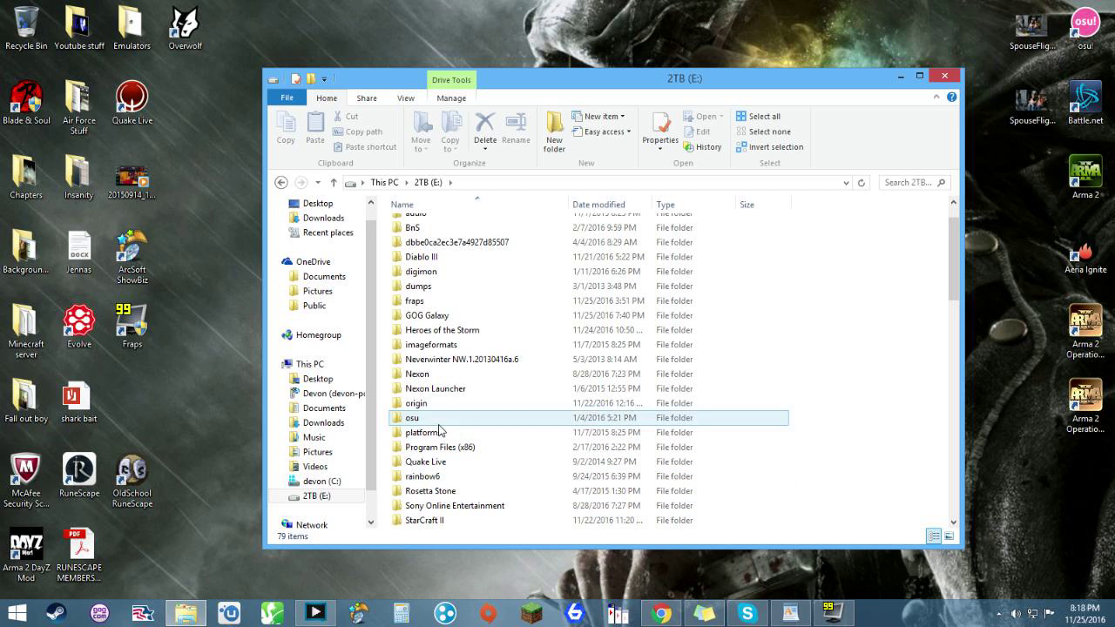
{"action": "double_click", "coordinate": [427, 315]}
{"action": "left_click", "coordinate": [418, 225]}
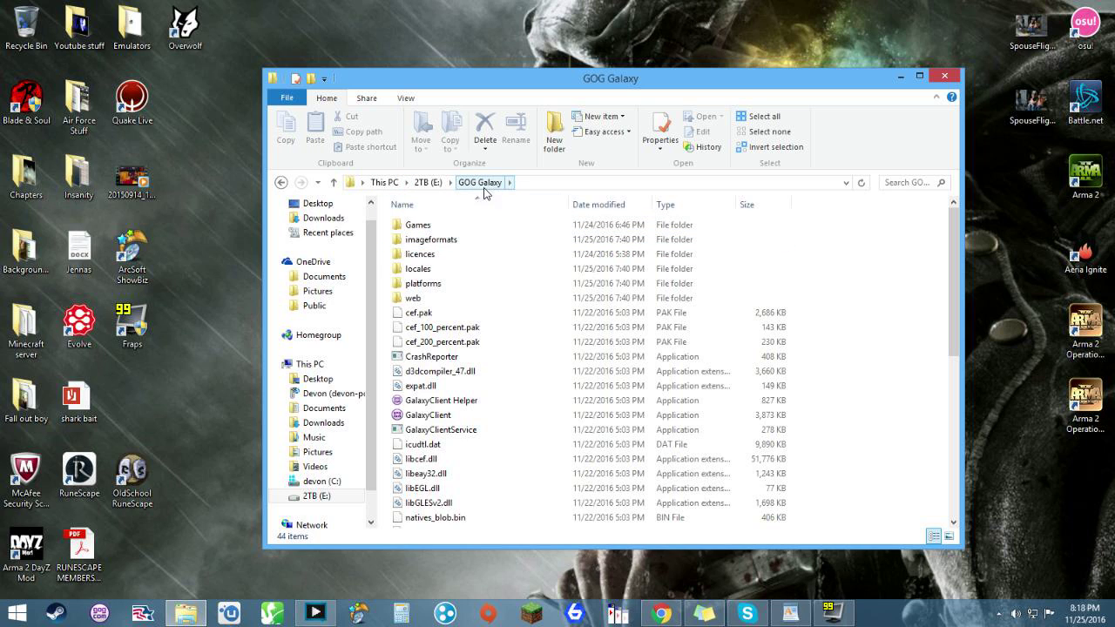
{"action": "double_click", "coordinate": [418, 225]}
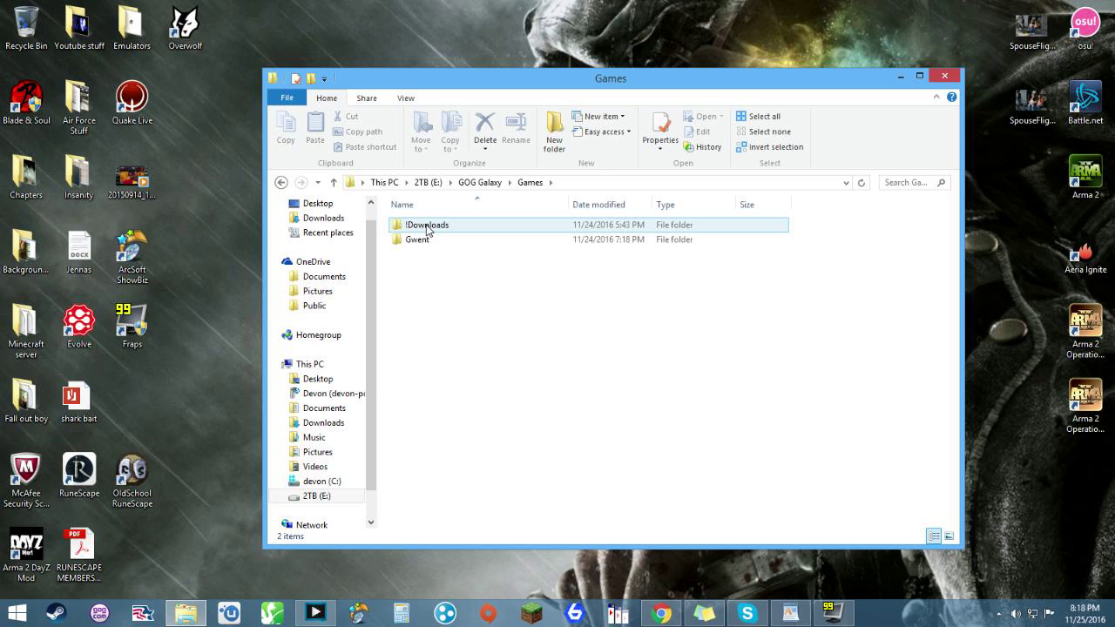
{"action": "double_click", "coordinate": [427, 225]}
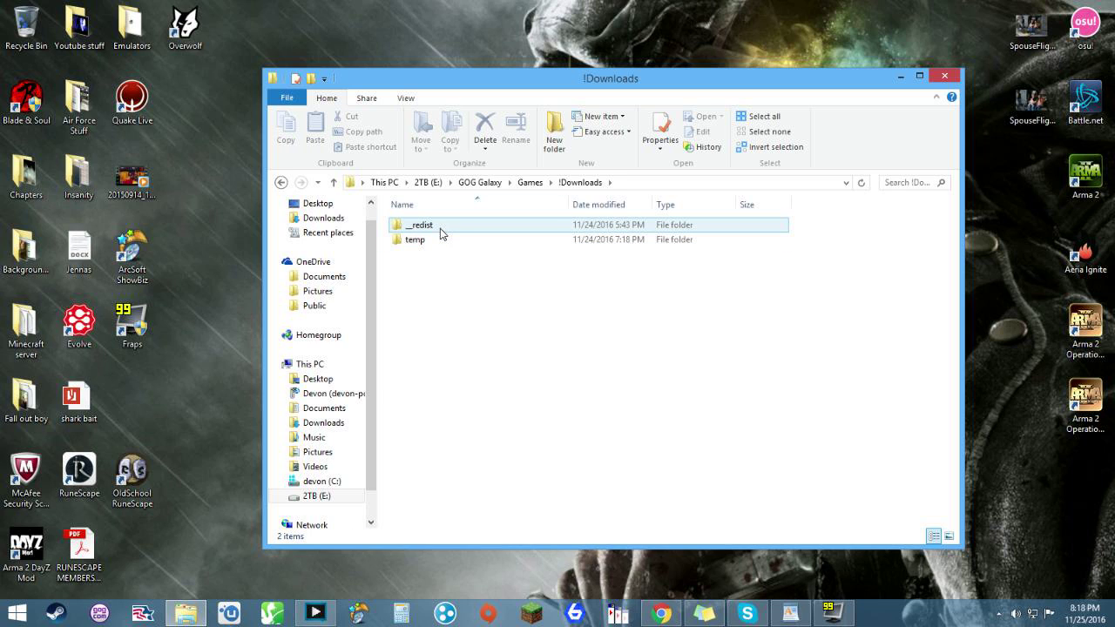
{"action": "double_click", "coordinate": [411, 226]}
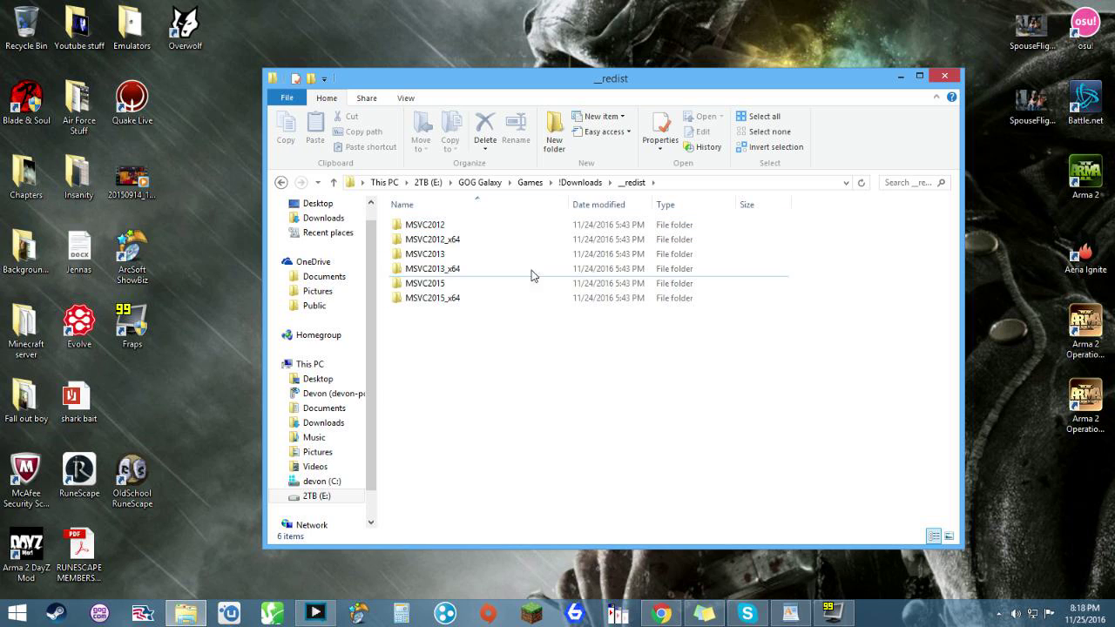
- Repair the Visual C++ 2012 x86 redistributable from the MSVC2012 folder, finishing successfully
{"action": "double_click", "coordinate": [426, 226]}
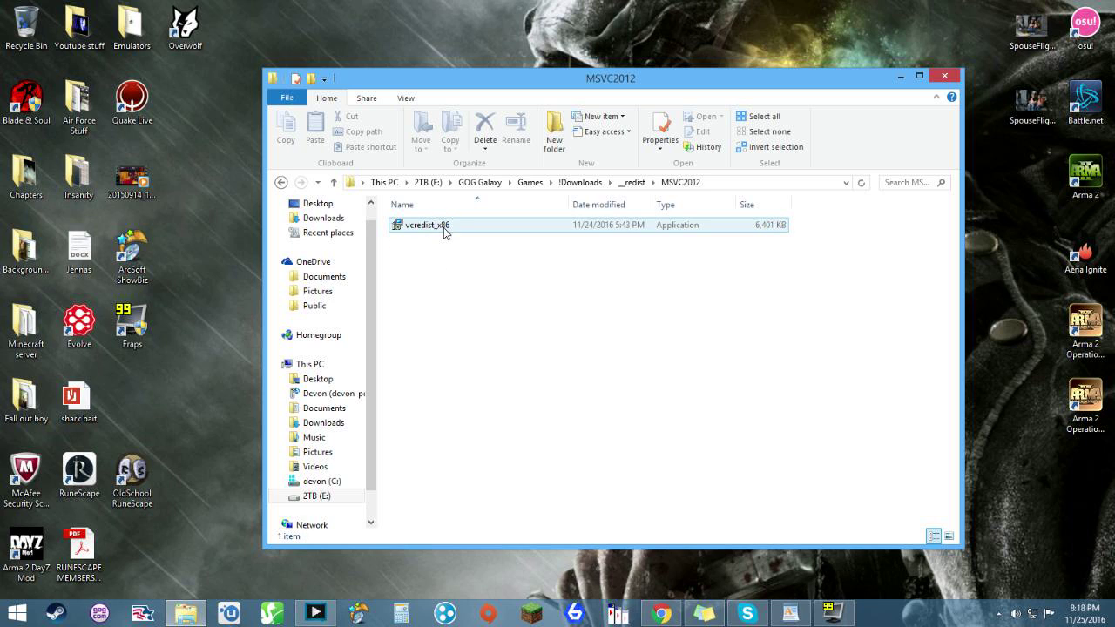
{"action": "double_click", "coordinate": [443, 225]}
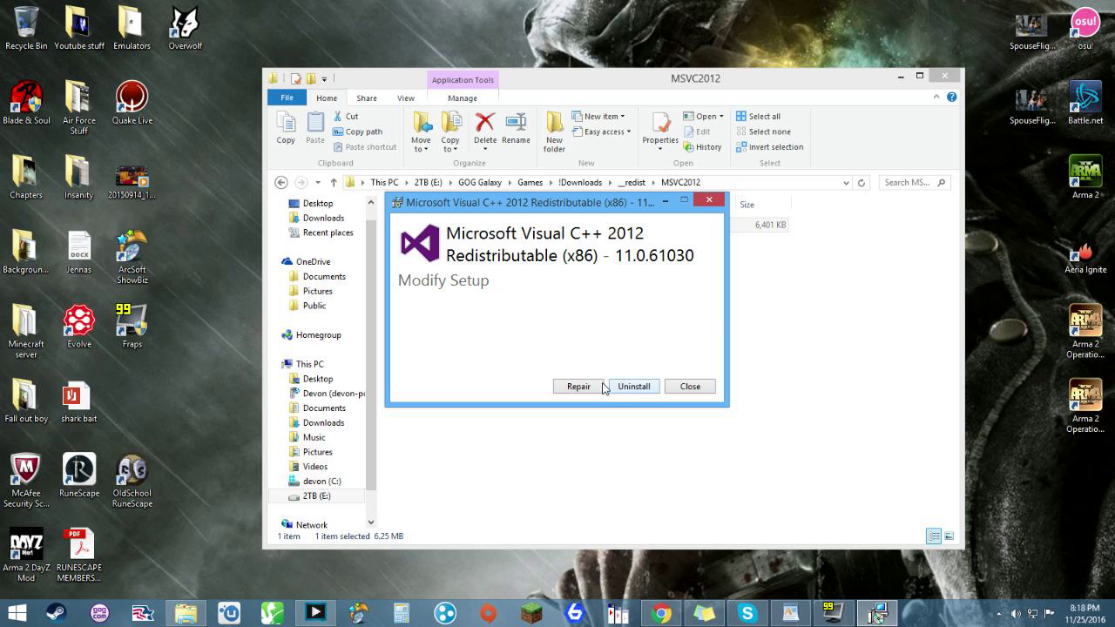
{"action": "left_click", "coordinate": [599, 388]}
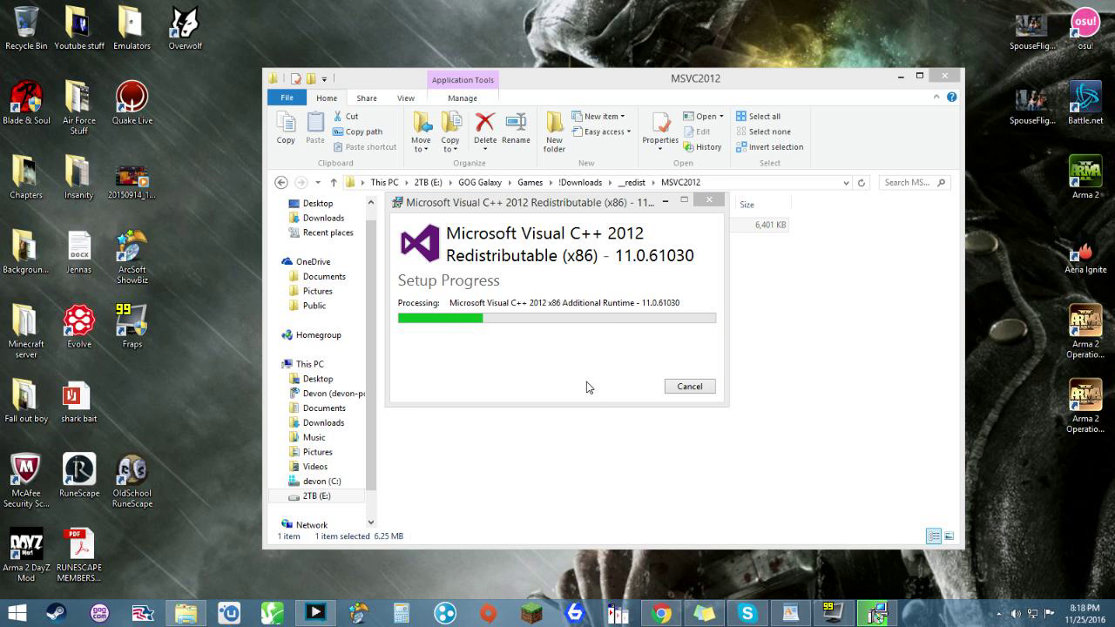
{"action": "left_click", "coordinate": [690, 387]}
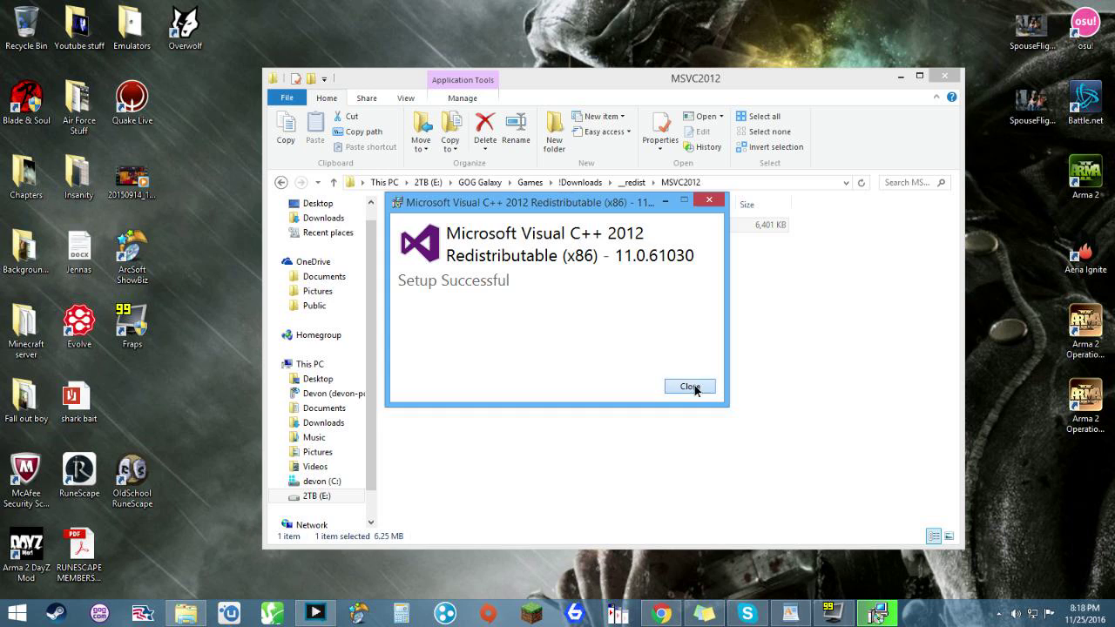
- Repair the Visual C++ 2012 x64 redistributable from MSVC2012_x64, finishing successfully
{"action": "left_click", "coordinate": [573, 349]}
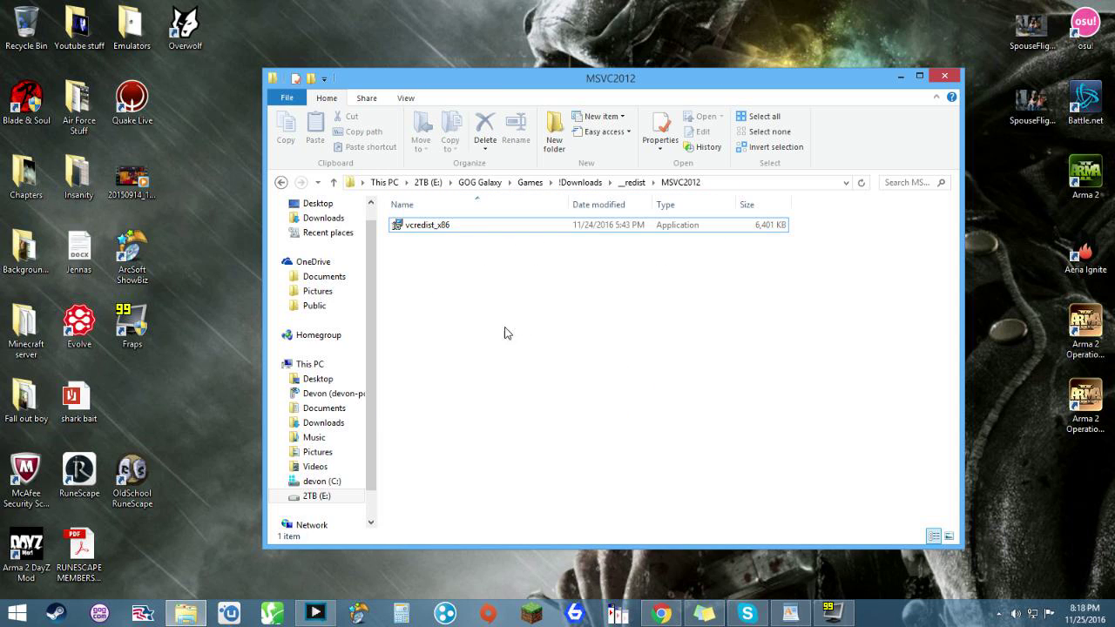
{"action": "key", "text": "BackSpace"}
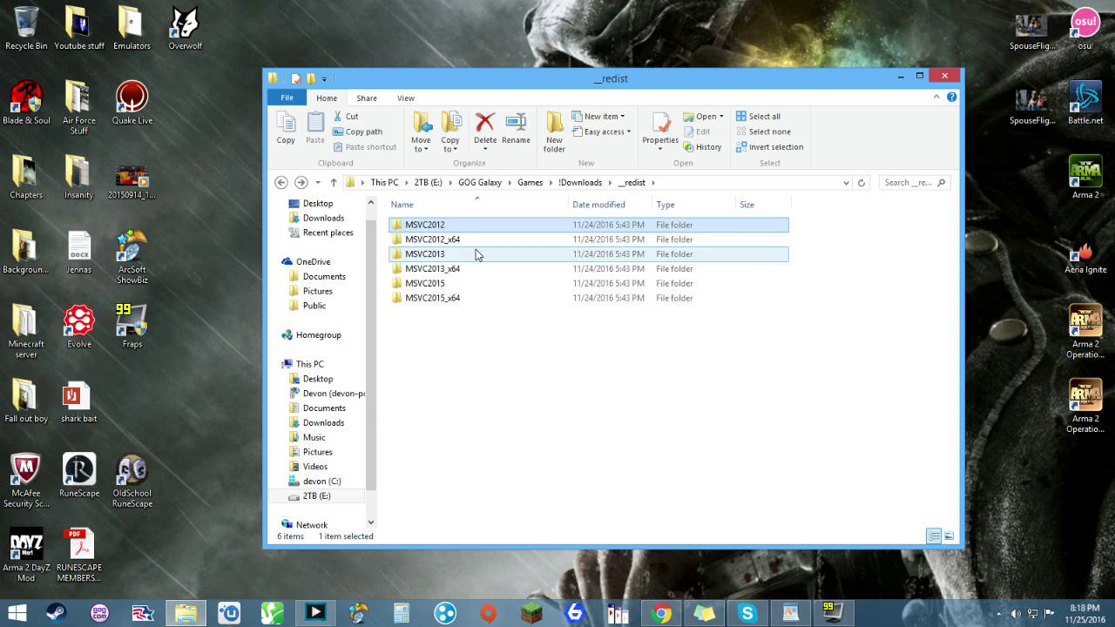
{"action": "double_click", "coordinate": [433, 239]}
{"action": "left_click", "coordinate": [441, 228]}
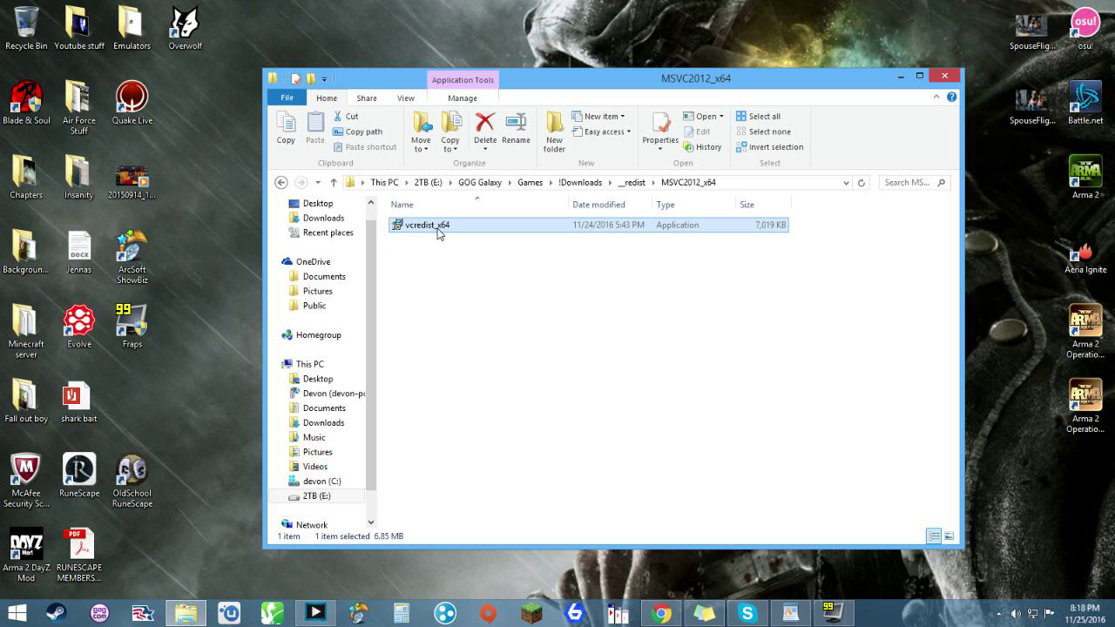
{"action": "double_click", "coordinate": [440, 228]}
{"action": "left_click", "coordinate": [579, 386]}
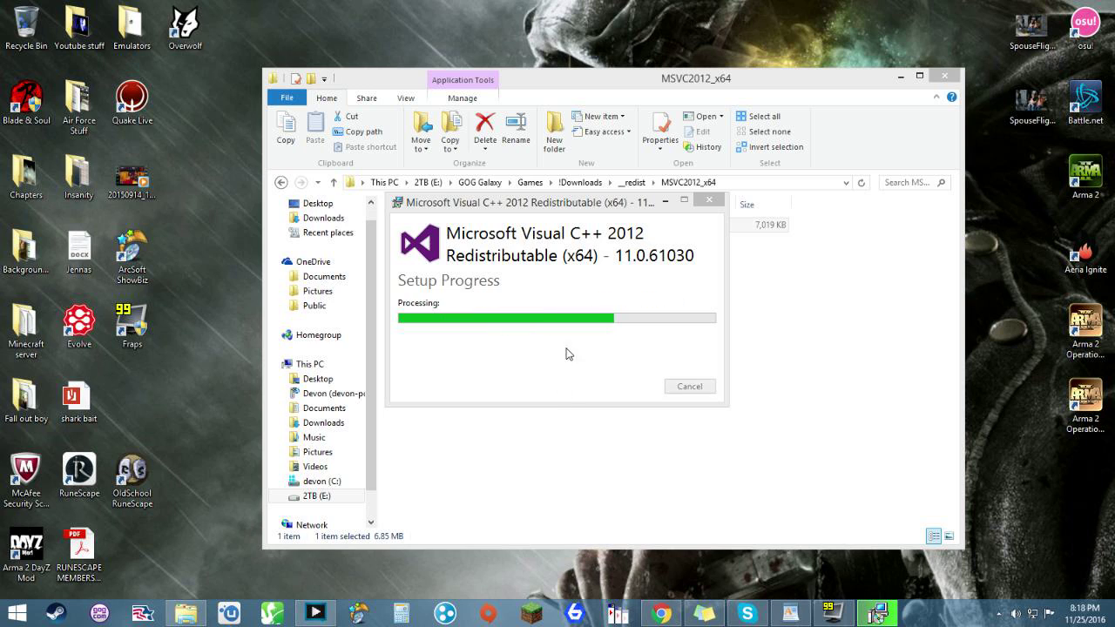
{"action": "left_click", "coordinate": [689, 386]}
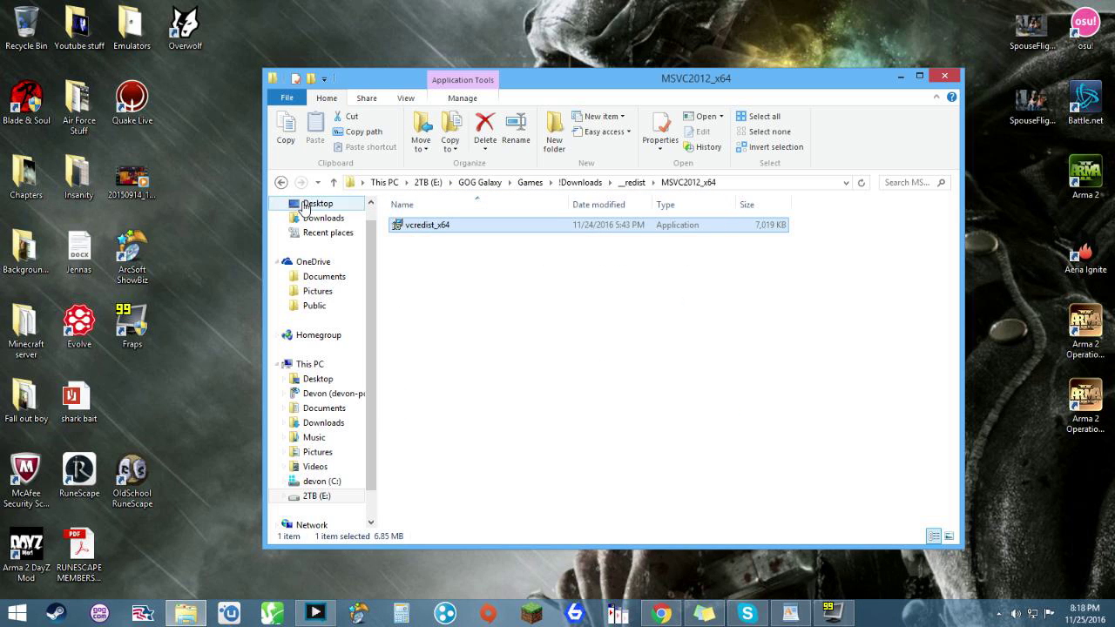
- Install the Visual C++ 2013 x86 redistributable from MSVC2013, accepting the license, with setup successful
{"action": "left_click", "coordinate": [281, 182]}
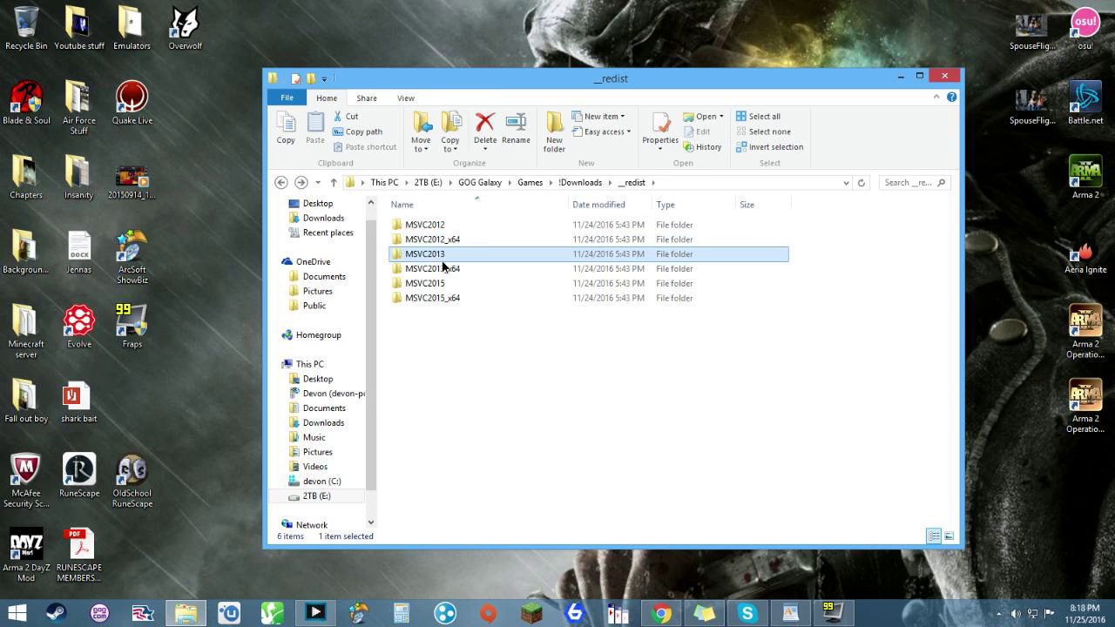
{"action": "double_click", "coordinate": [436, 240]}
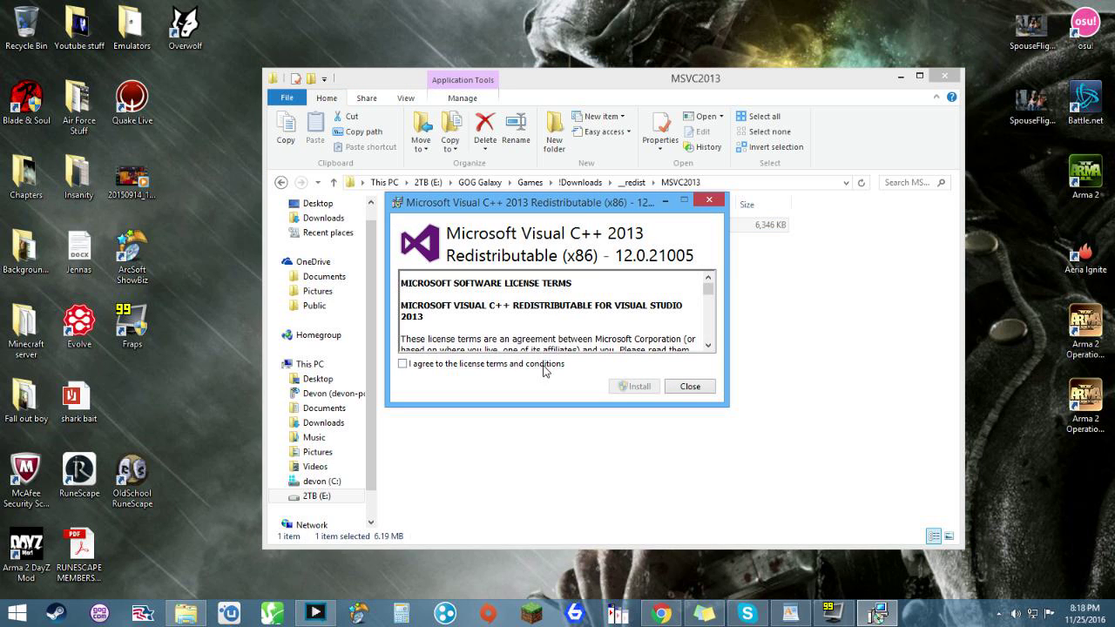
{"action": "left_click", "coordinate": [402, 363]}
{"action": "left_click", "coordinate": [635, 386]}
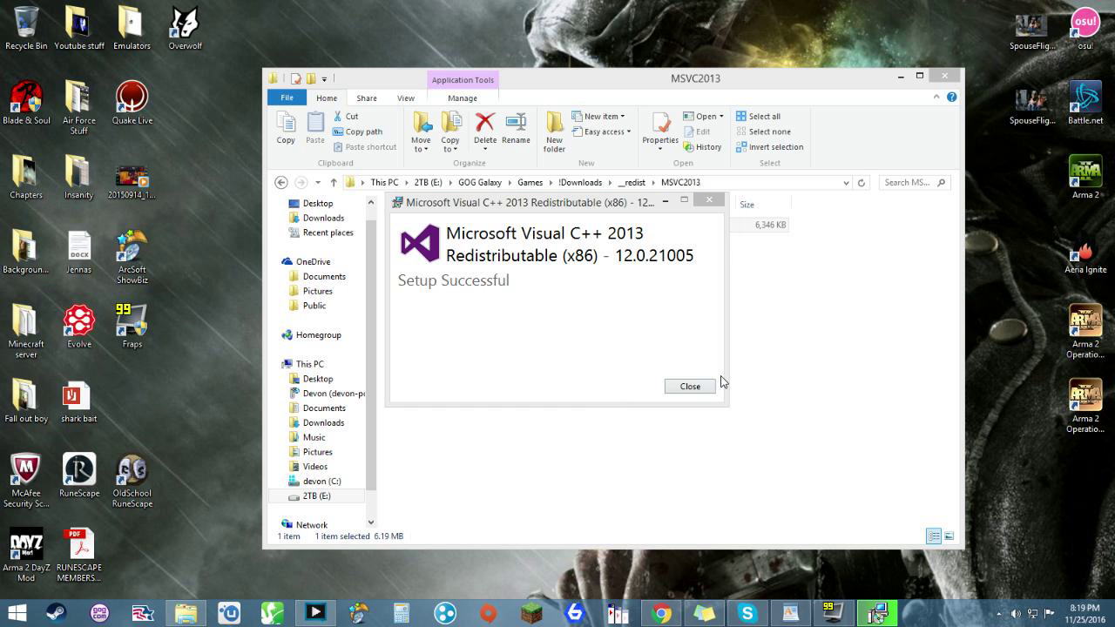
{"action": "left_click", "coordinate": [691, 387]}
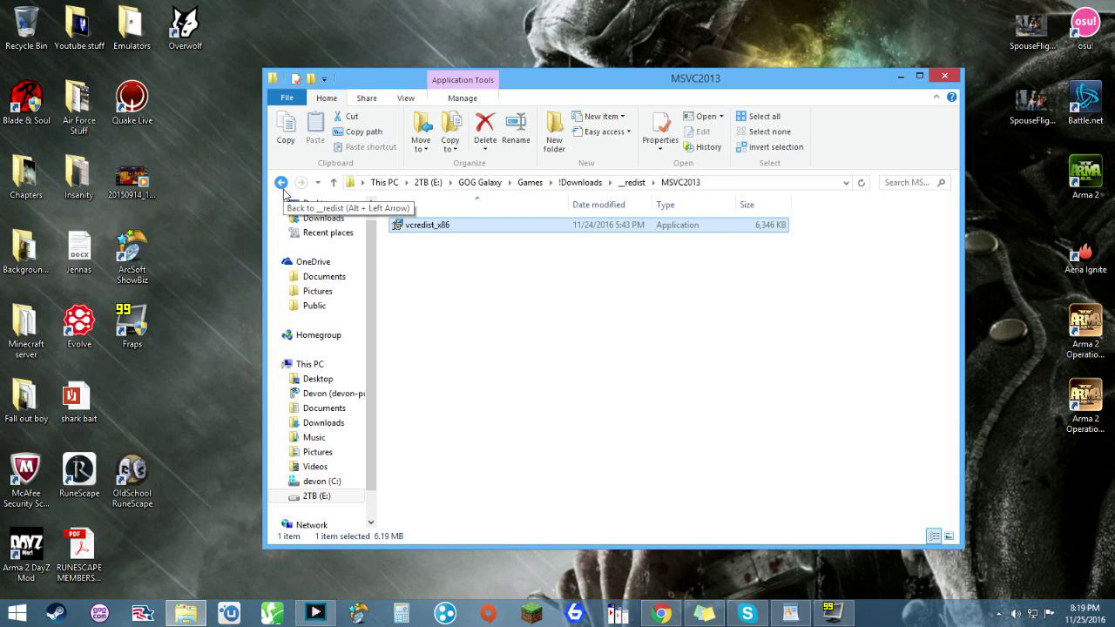
- Install the Visual C++ 2013 x64 redistributable from MSVC2013_x64, accepting the license, with setup successful
{"action": "left_click", "coordinate": [280, 182]}
{"action": "double_click", "coordinate": [432, 268]}
{"action": "double_click", "coordinate": [427, 225]}
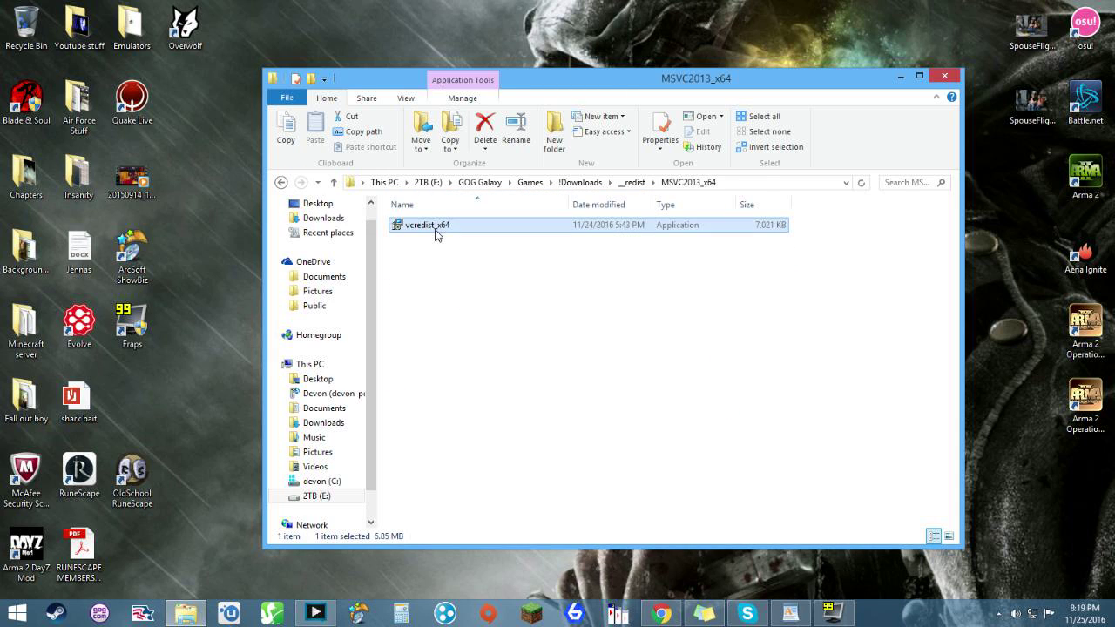
{"action": "left_click", "coordinate": [403, 363]}
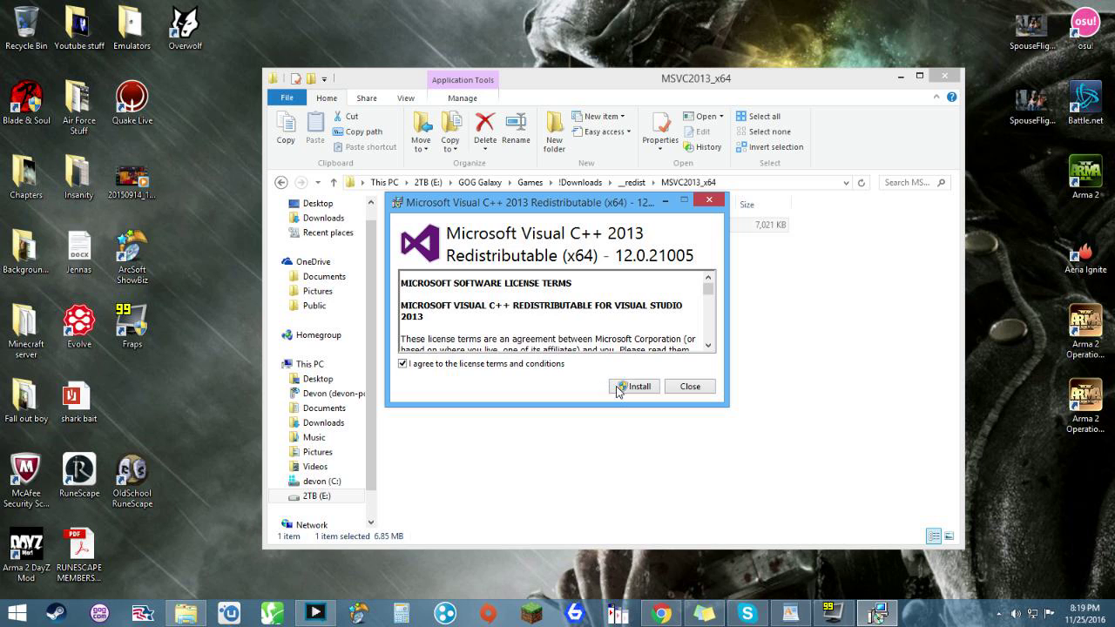
{"action": "left_click", "coordinate": [634, 386]}
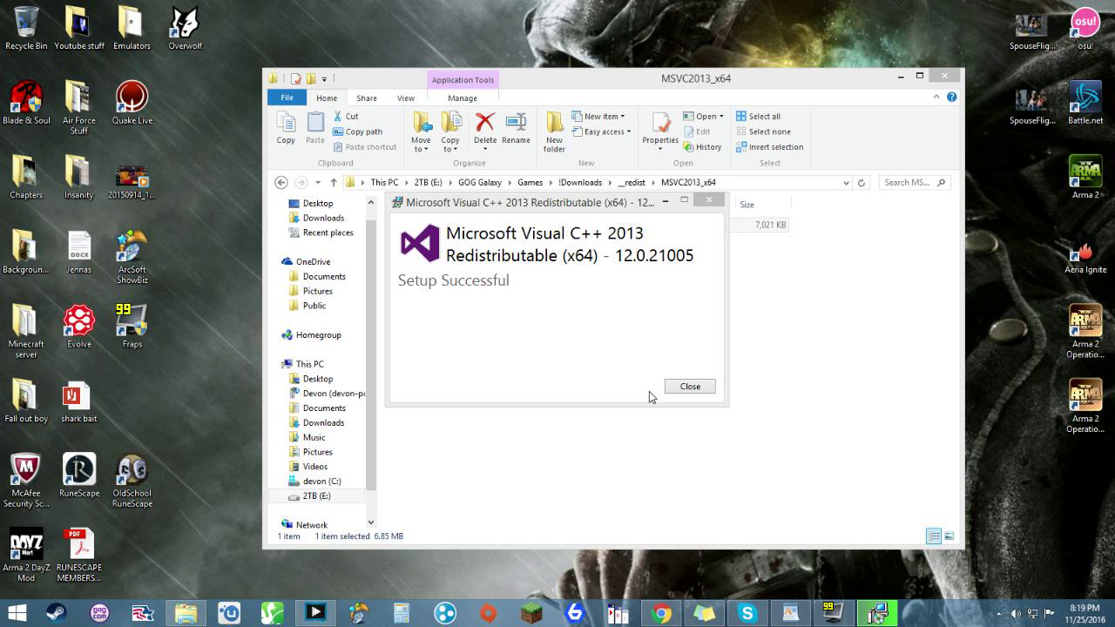
{"action": "left_click", "coordinate": [690, 387]}
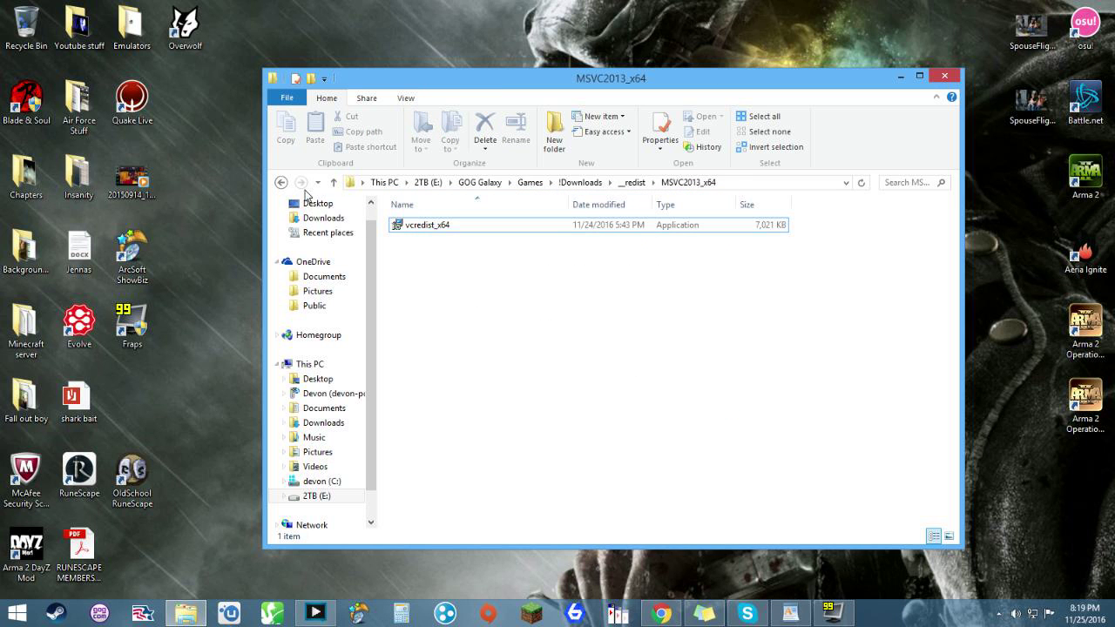
{"action": "left_click", "coordinate": [281, 182]}
- Attempt the Visual C++ 2015 x86 install from MSVC2015 and dismiss its setup-failed message
{"action": "double_click", "coordinate": [425, 283]}
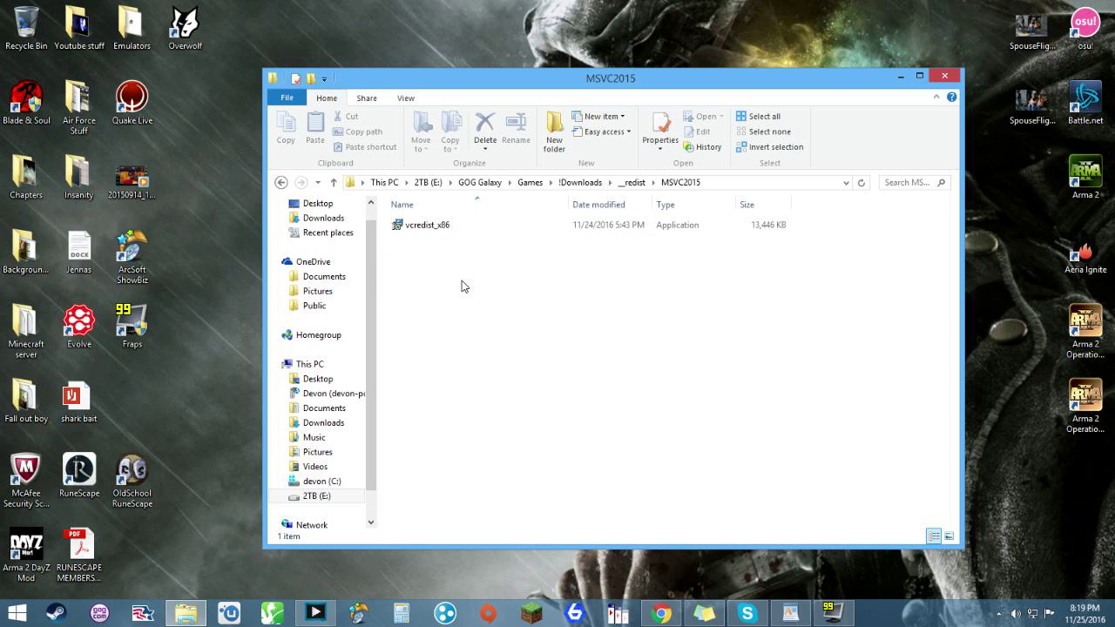
{"action": "double_click", "coordinate": [427, 224]}
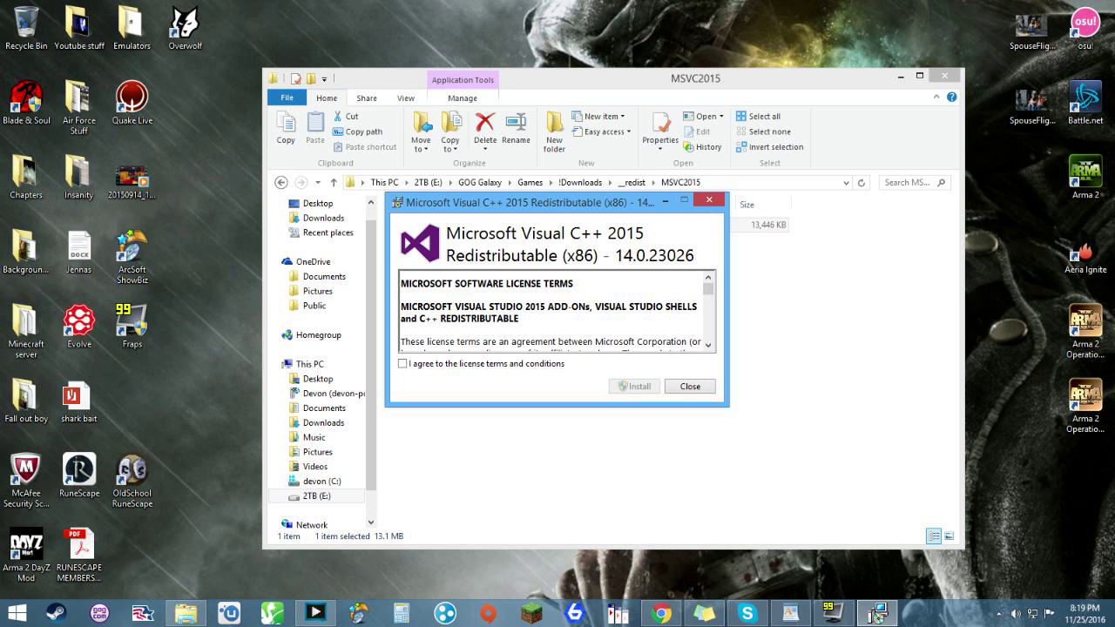
{"action": "left_click", "coordinate": [402, 363]}
{"action": "left_click", "coordinate": [634, 386]}
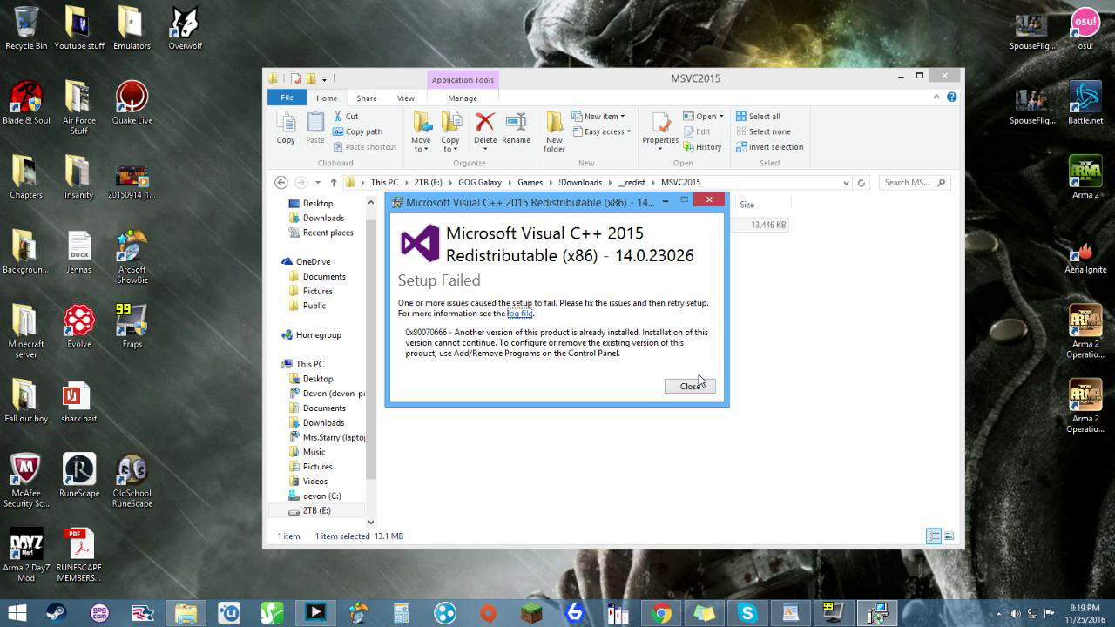
{"action": "left_click", "coordinate": [690, 386]}
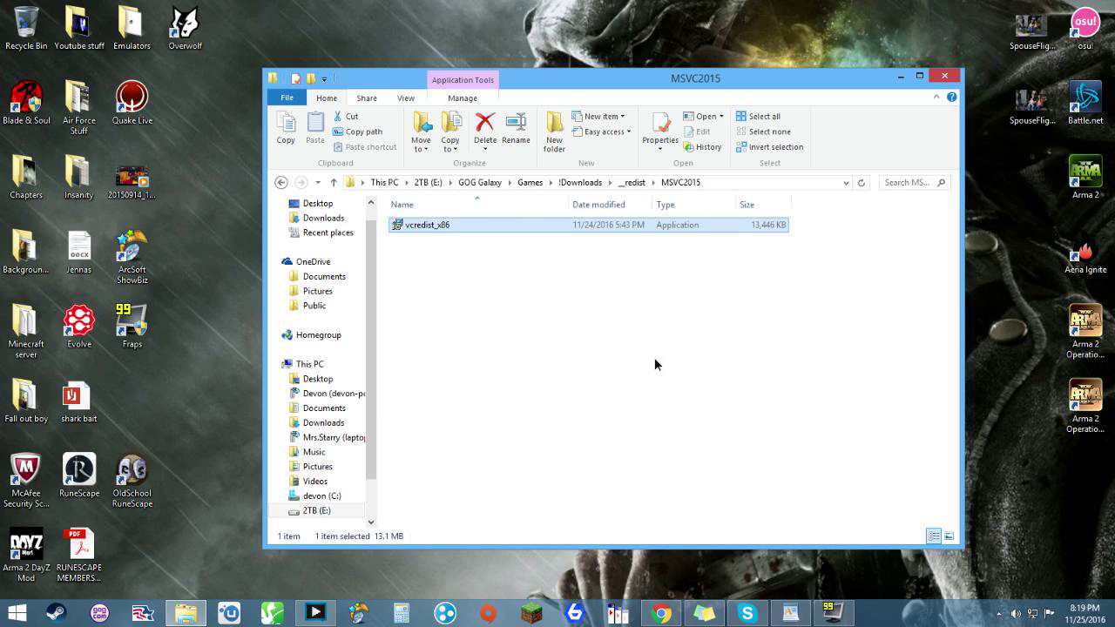
{"action": "left_click", "coordinate": [663, 366]}
- Attempt the Visual C++ 2015 x64 install, dismiss the already-installed failure, and close File Explorer
{"action": "left_click", "coordinate": [281, 183]}
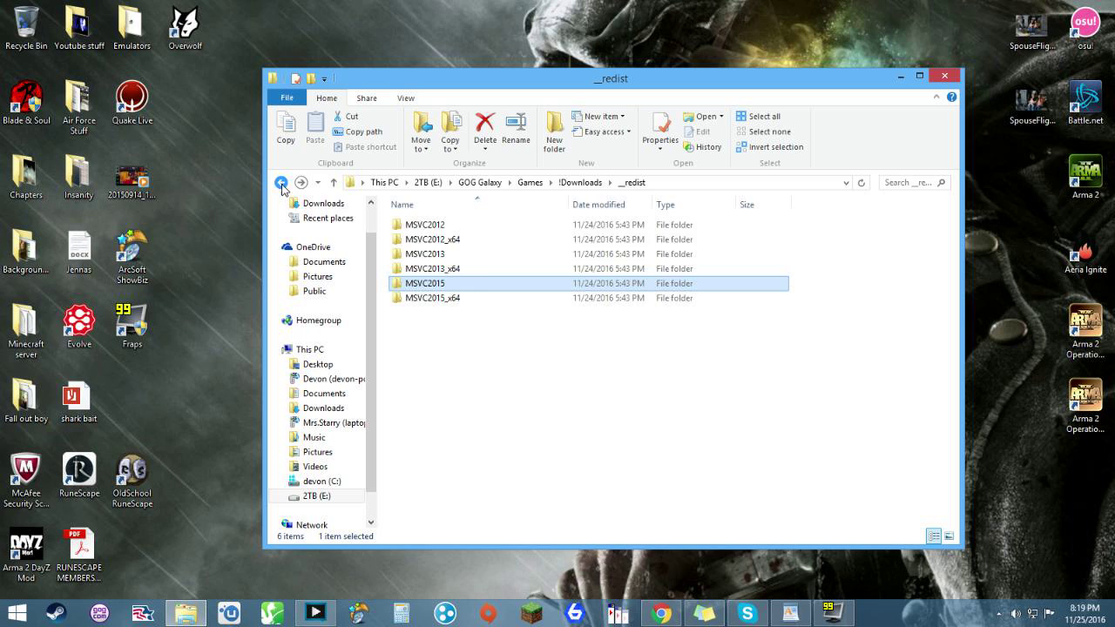
{"action": "double_click", "coordinate": [457, 301]}
{"action": "double_click", "coordinate": [444, 228]}
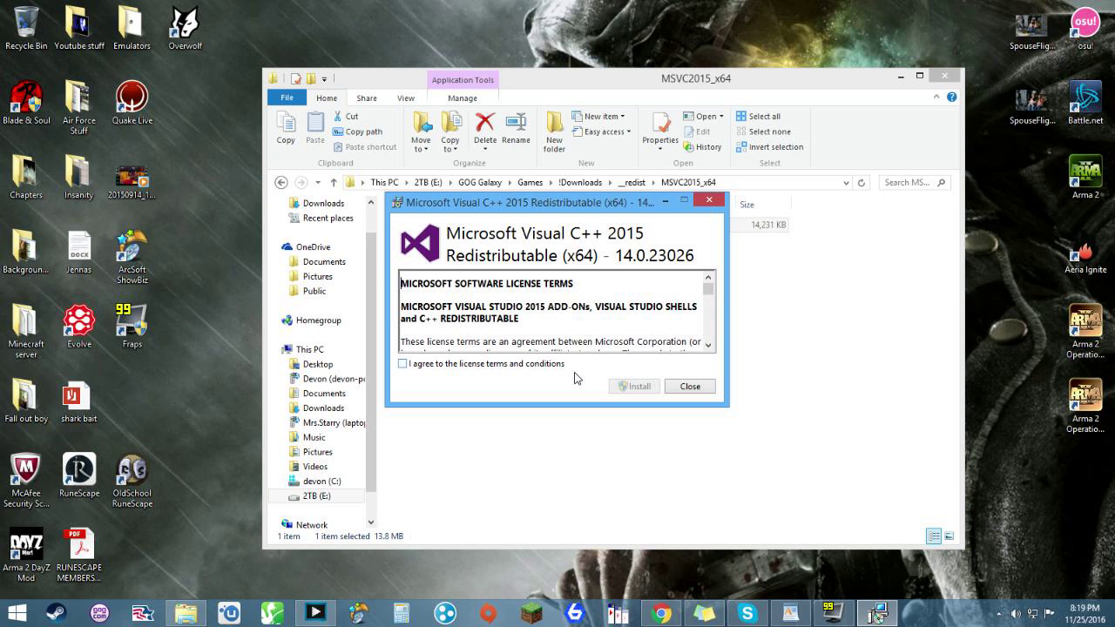
{"action": "left_click", "coordinate": [403, 364]}
{"action": "left_click", "coordinate": [634, 386]}
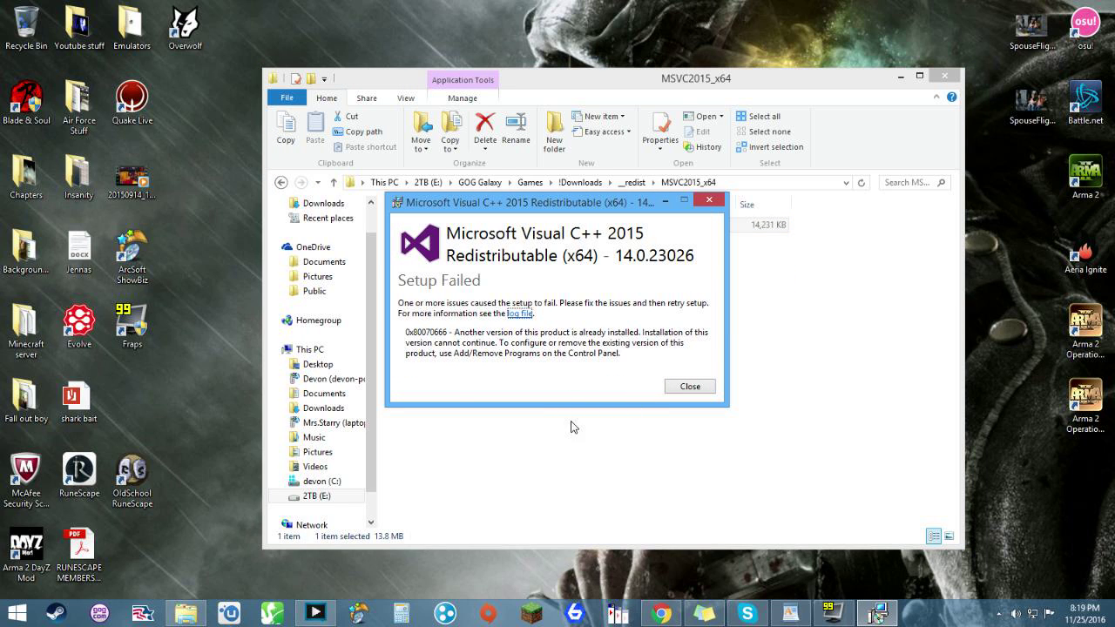
{"action": "left_click", "coordinate": [689, 387]}
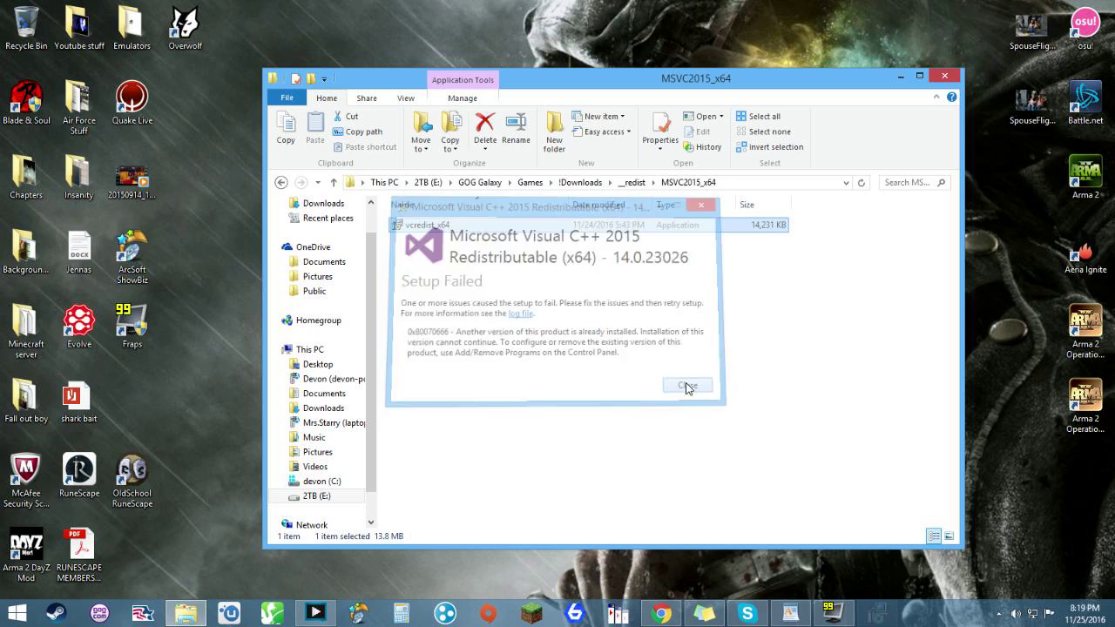
{"action": "left_click", "coordinate": [427, 261]}
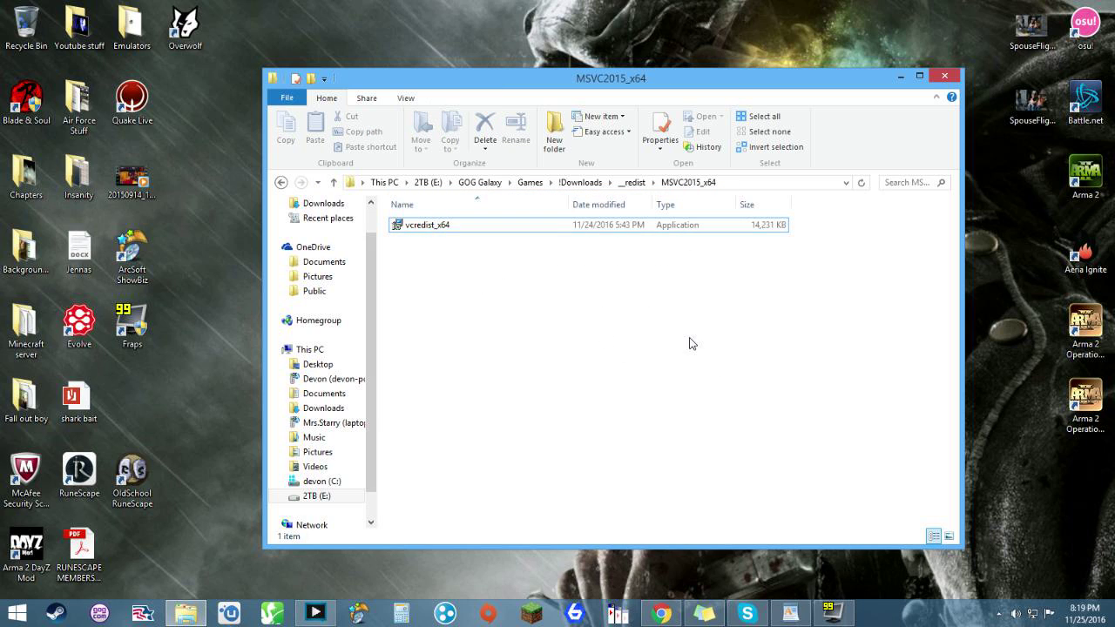
{"action": "left_click", "coordinate": [945, 77]}
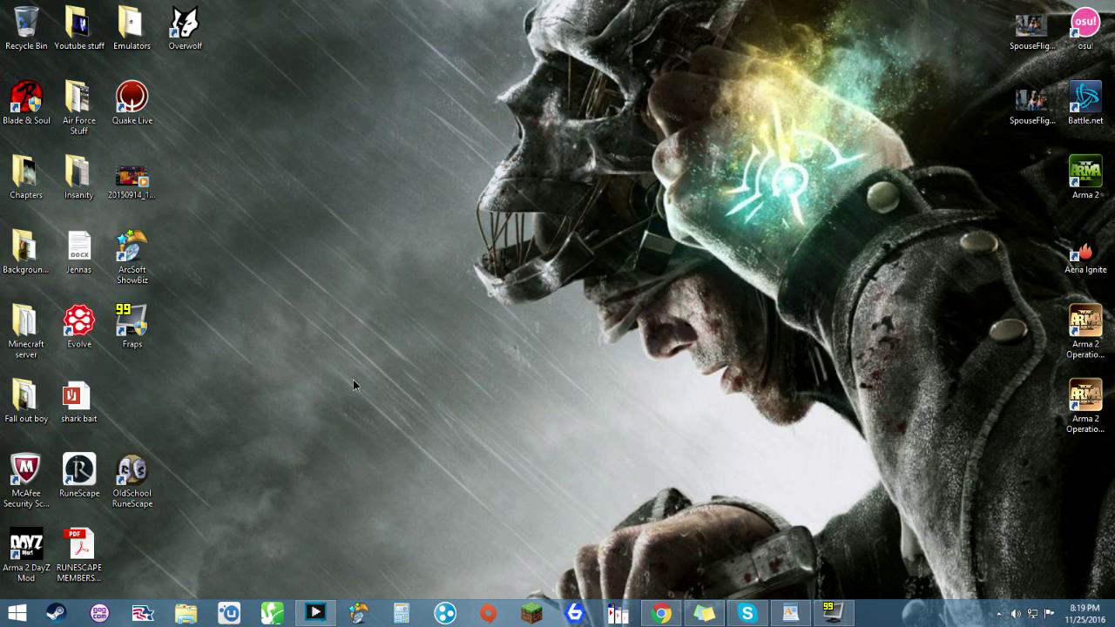
- Run Verify / Repair on the GWENT installation via More > Manage installation, confirming Verify Game
{"action": "left_click", "coordinate": [101, 614]}
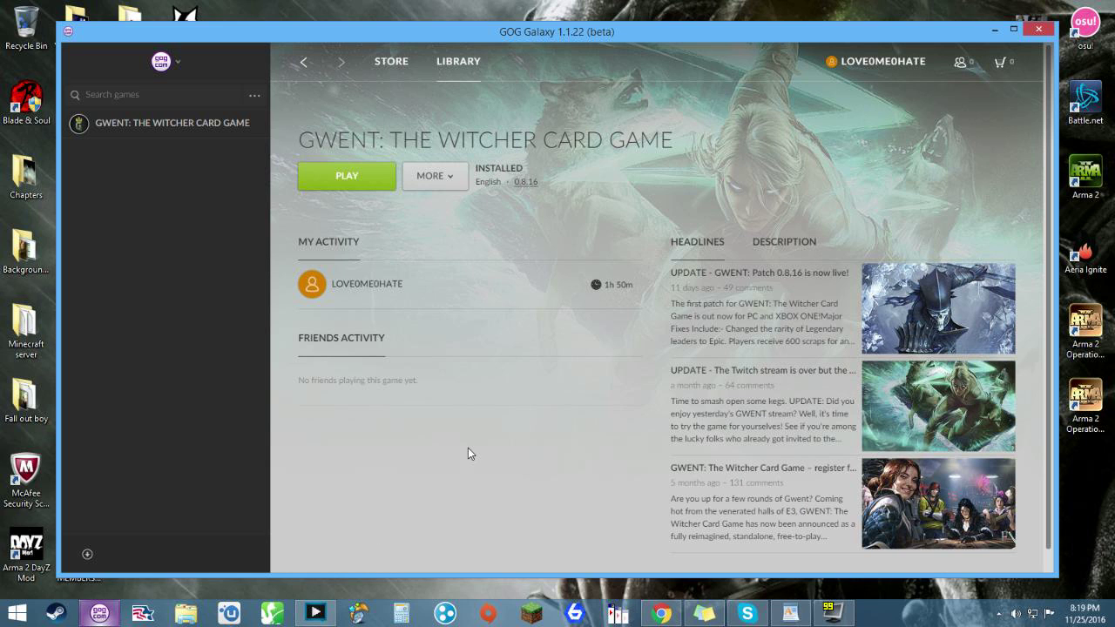
{"action": "left_click", "coordinate": [441, 185]}
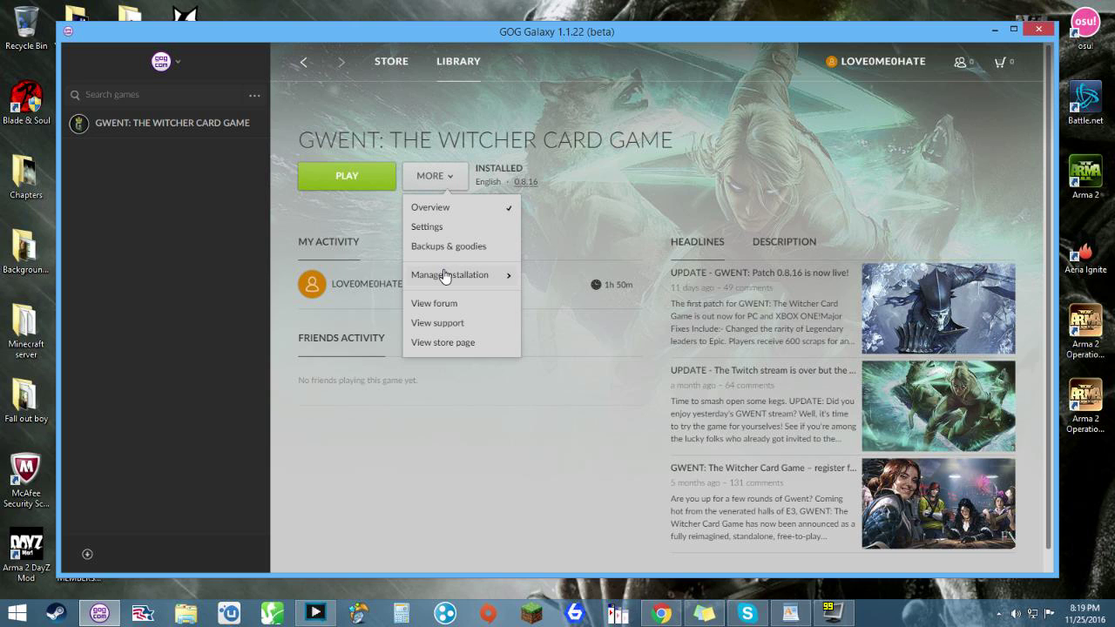
{"action": "mouse_move", "coordinate": [449, 275]}
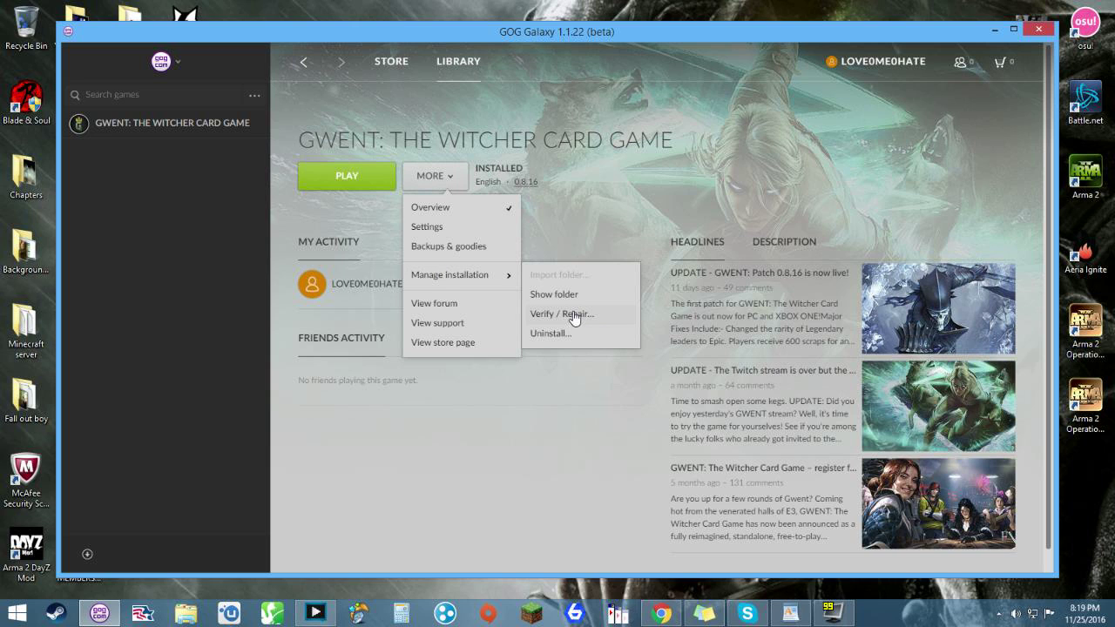
{"action": "left_click", "coordinate": [575, 315]}
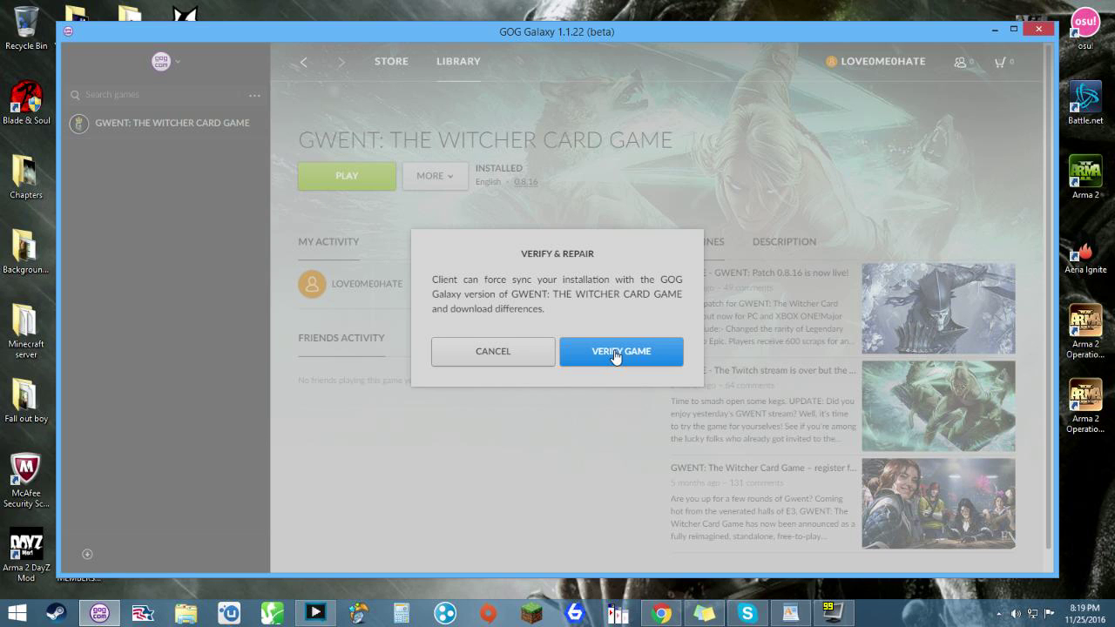
{"action": "left_click", "coordinate": [616, 354]}
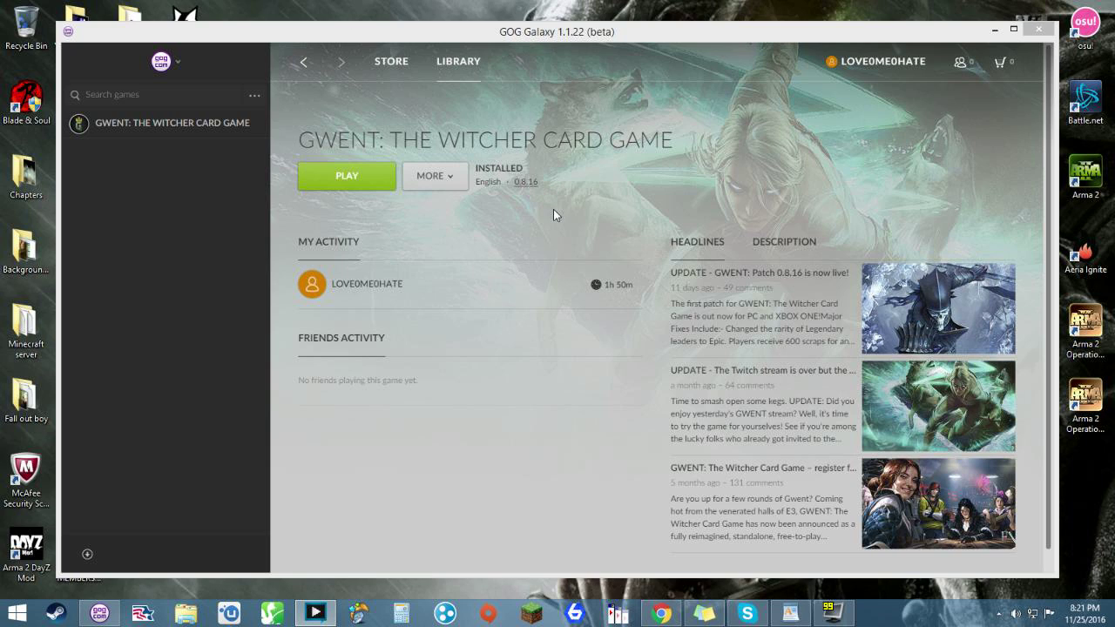
- Launch Gwent, dismiss the Closed Beta welcome notice, and sign in successfully
{"action": "left_click", "coordinate": [353, 183]}
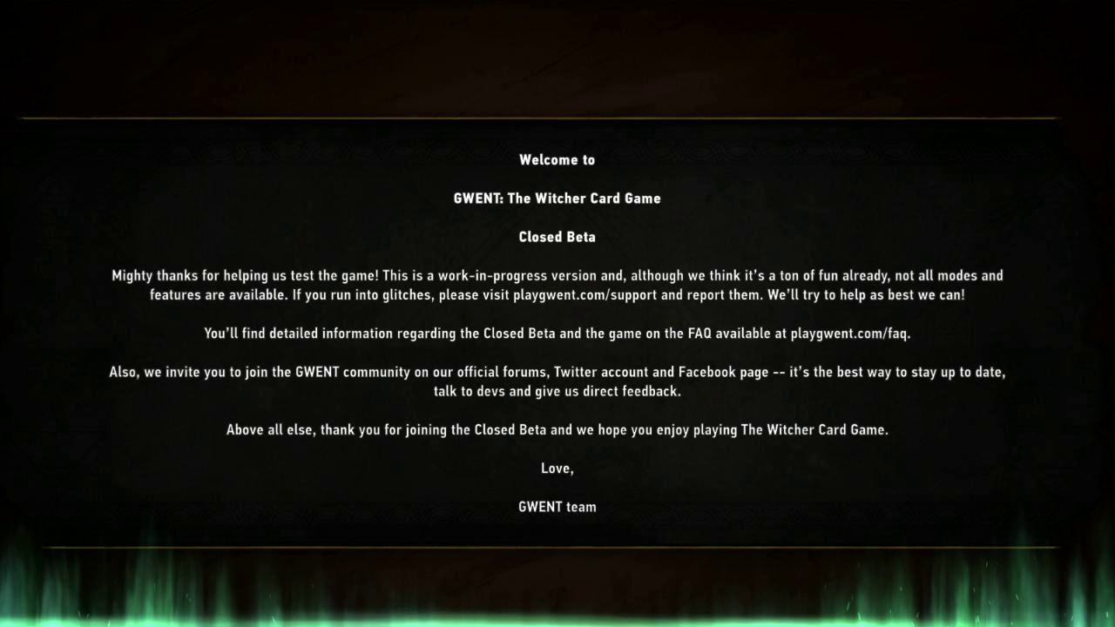
{"action": "left_click", "coordinate": [523, 370]}
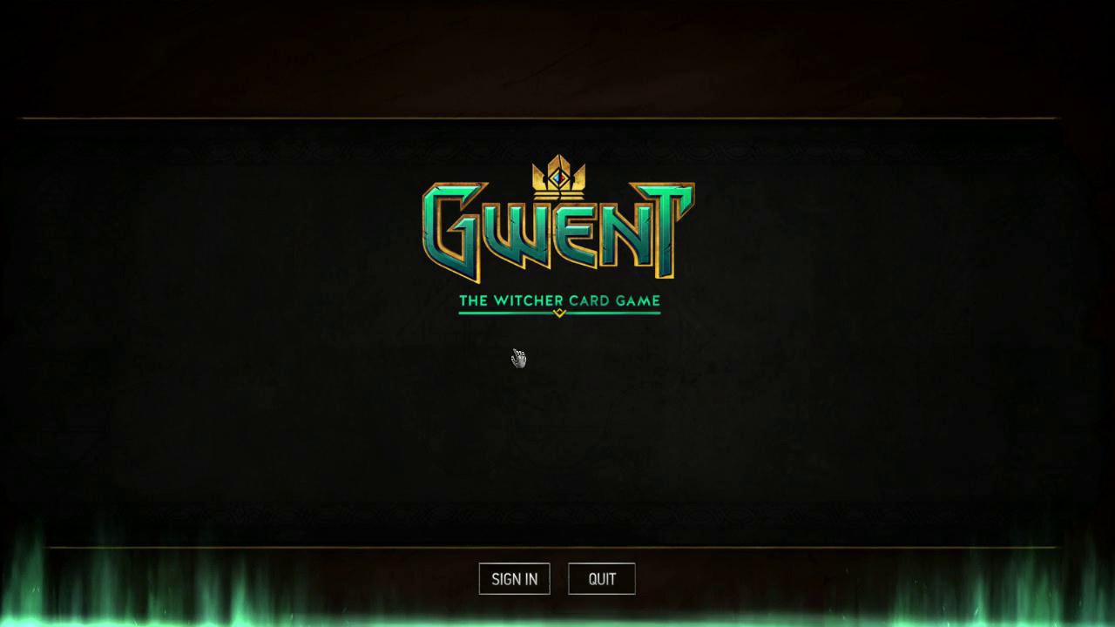
{"action": "left_click", "coordinate": [523, 578]}
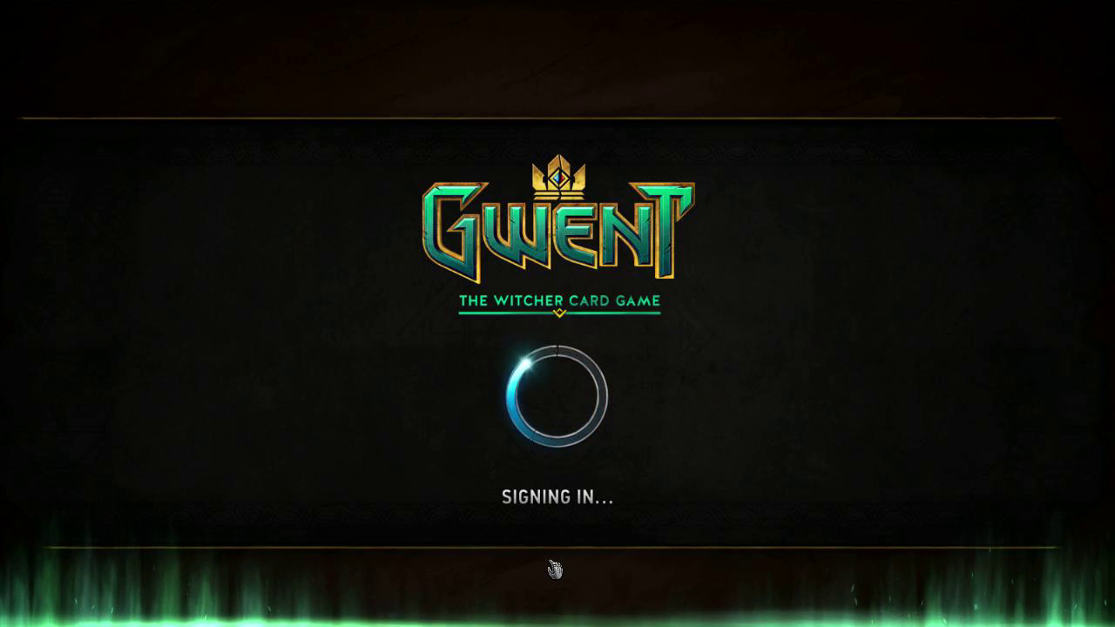